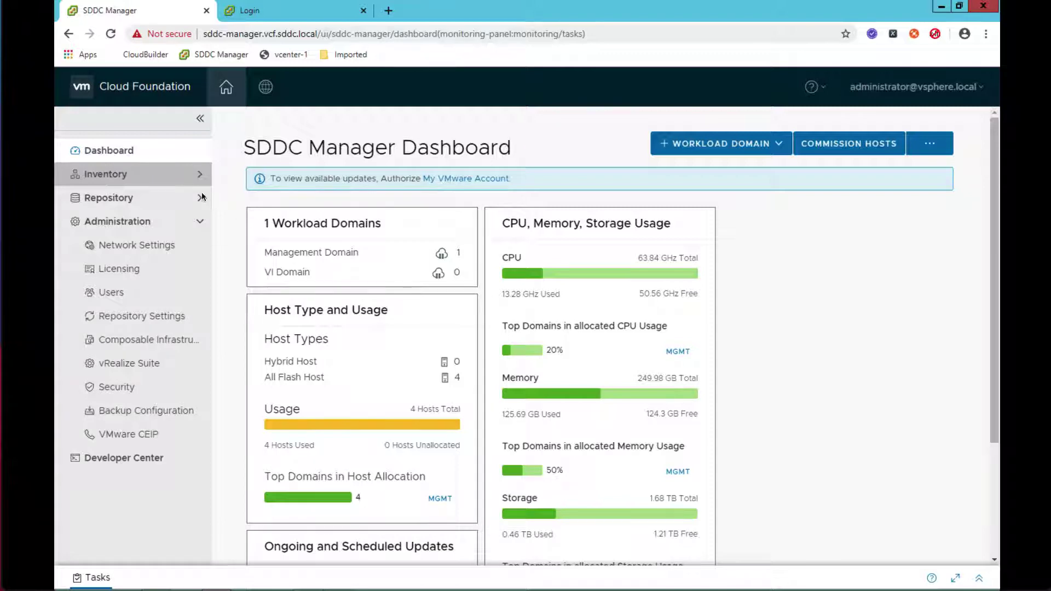
- Confirm Inventory > Hosts has no unassigned hosts, then start Commission Hosts
click(170, 174)
click(127, 222)
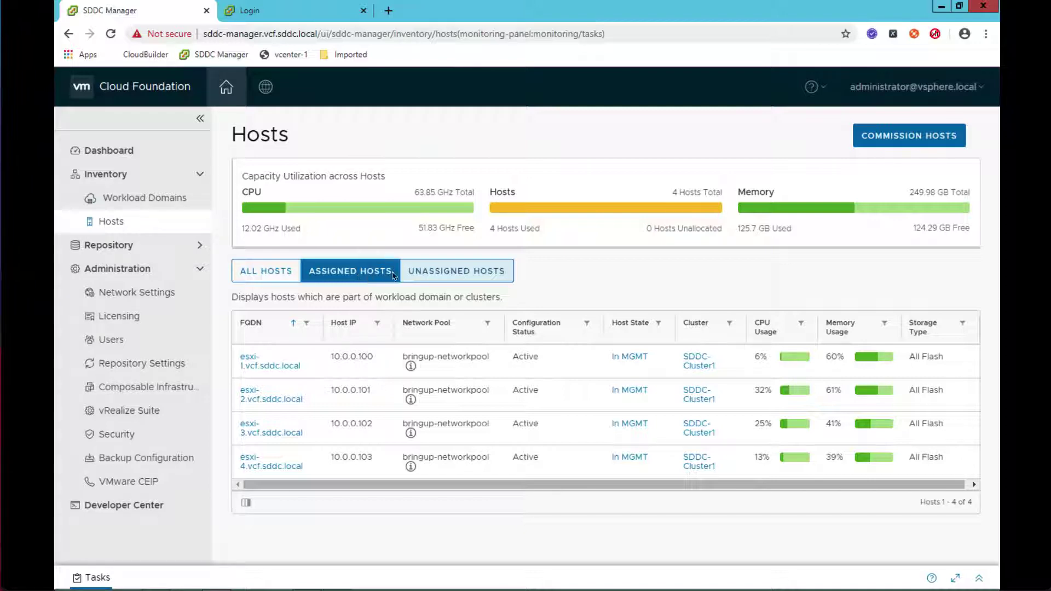
click(457, 271)
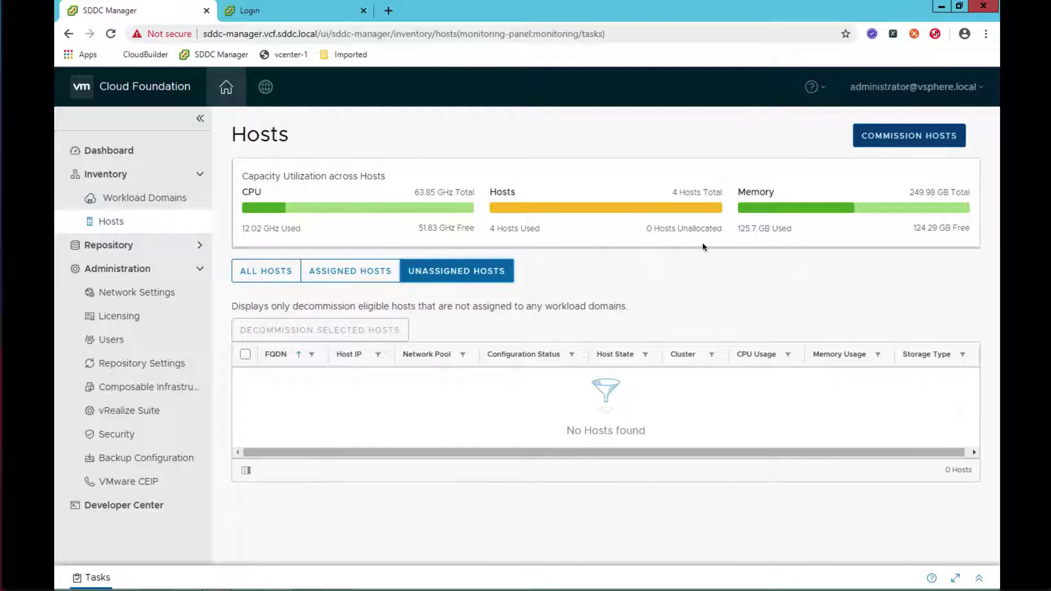
click(901, 145)
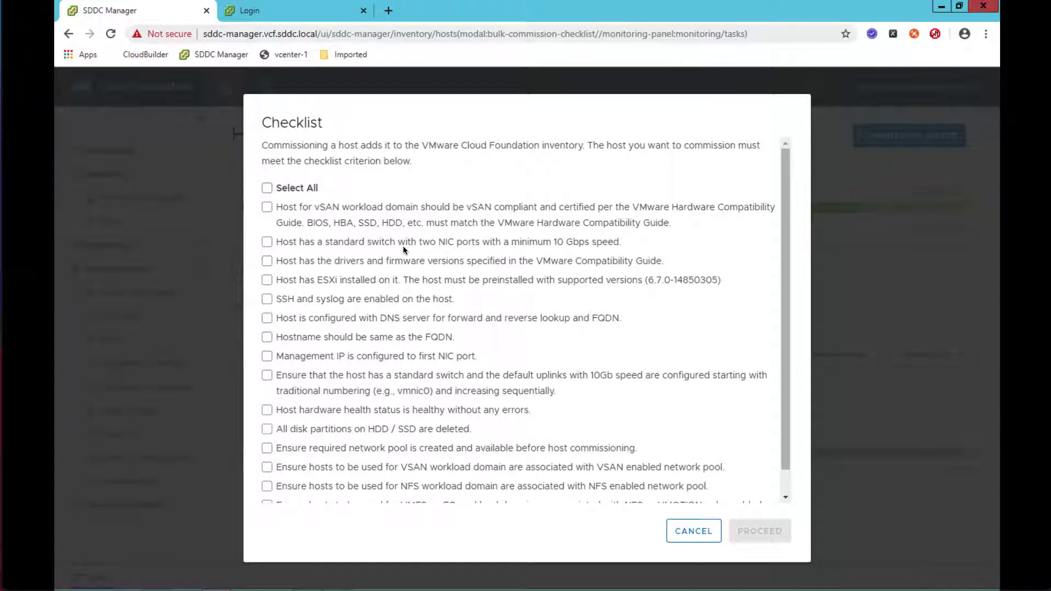
- Select all checklist prerequisites and proceed into the Commission Hosts wizard
click(267, 188)
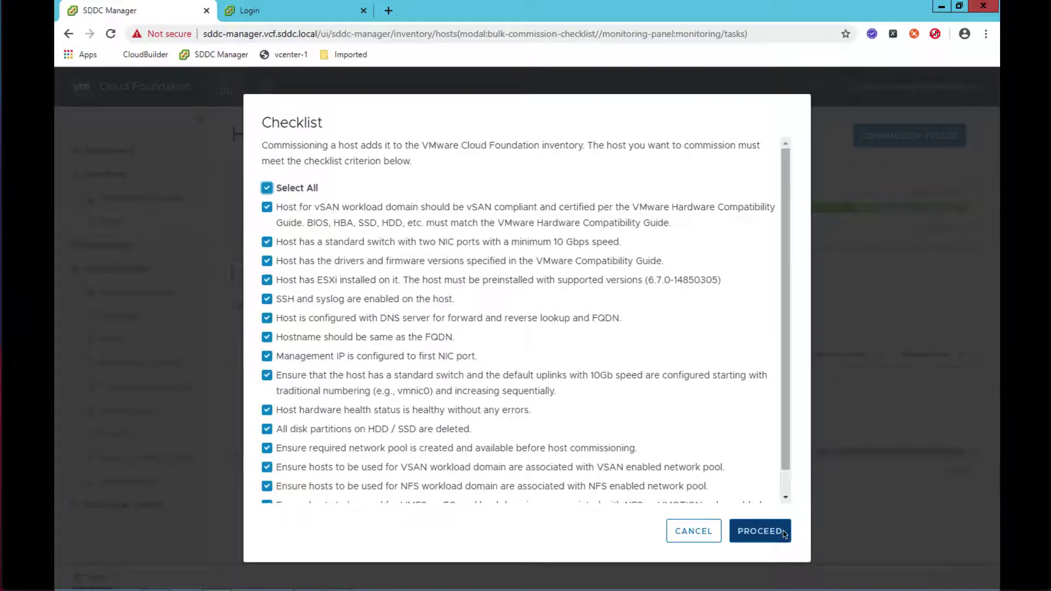
click(776, 531)
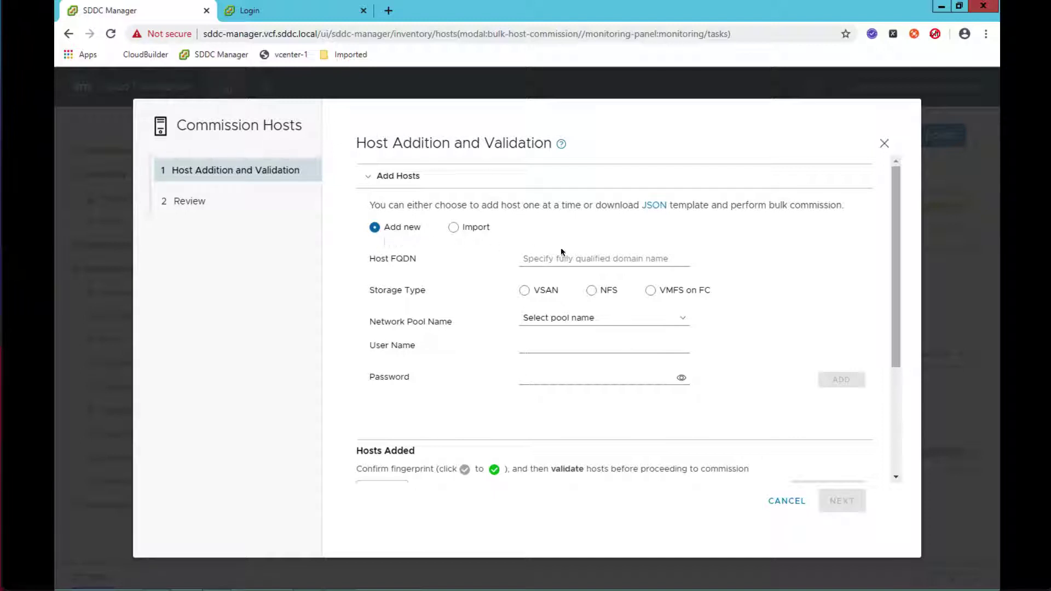
- Add esxi-5.vcf.sddc.local as a vSAN host in bringup-networkpool with user root and its password
click(601, 260)
text(esxi-5.vcf.sddc.lo)
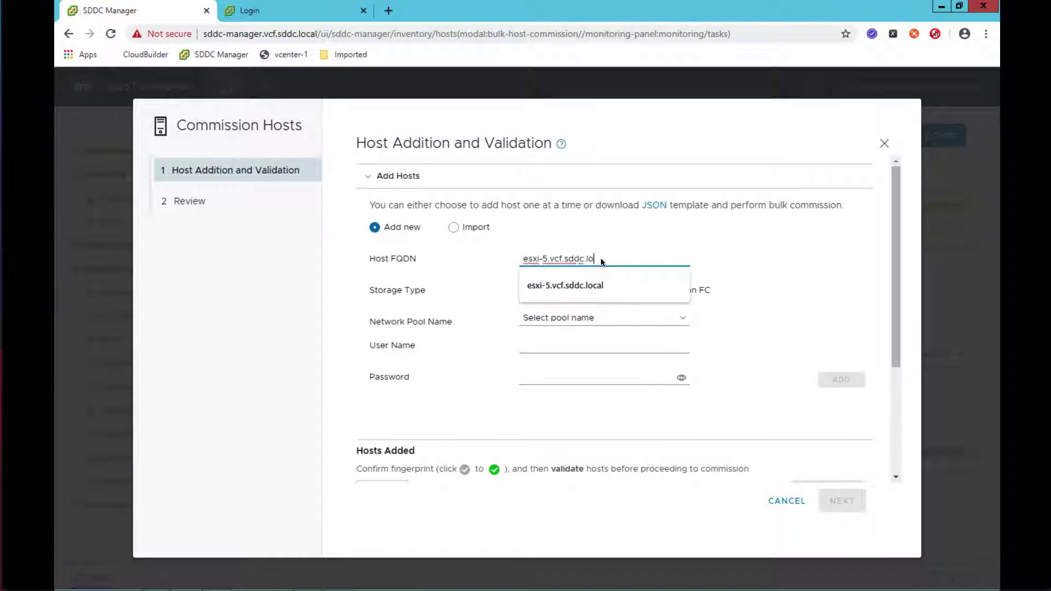
text(cal)
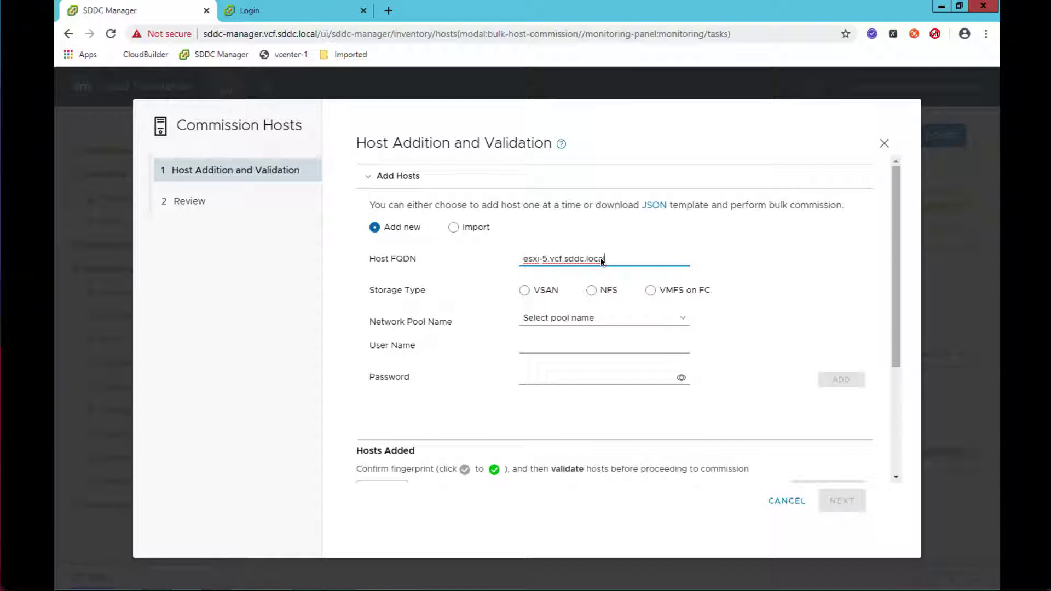
click(524, 291)
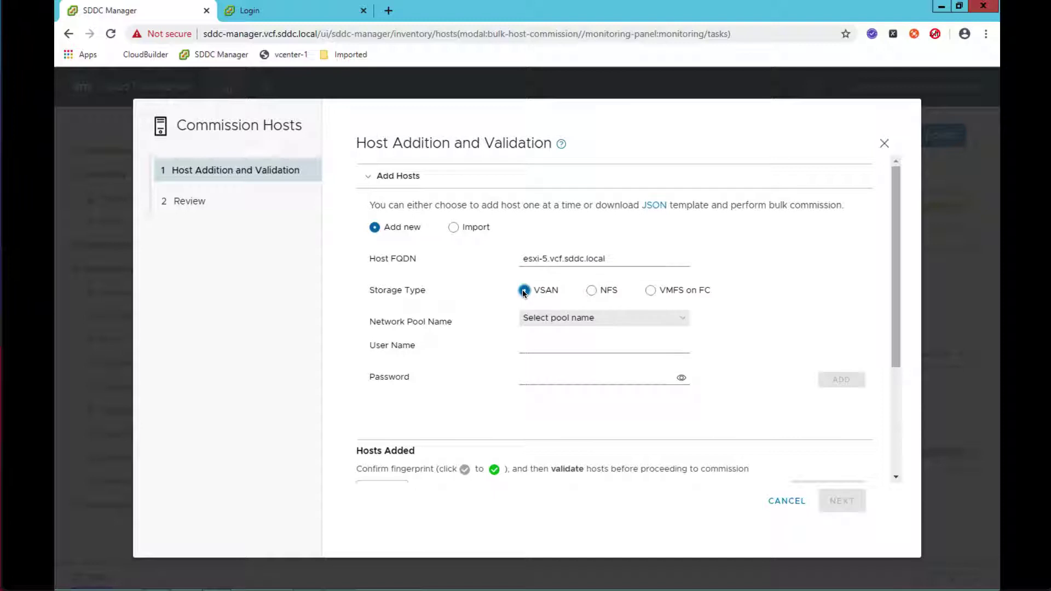
click(566, 318)
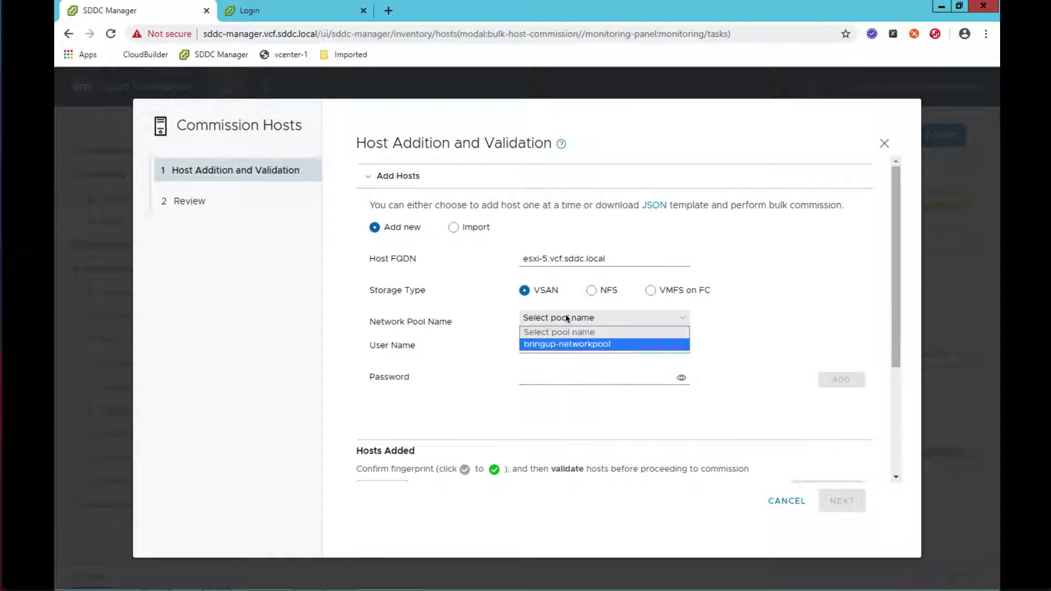
click(566, 344)
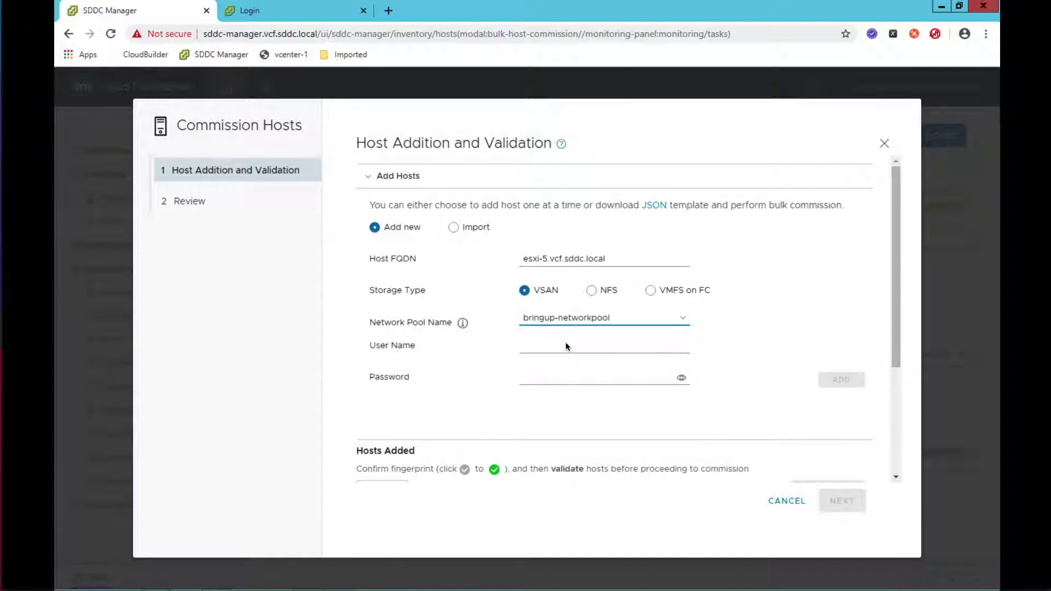
click(566, 345)
text(root)
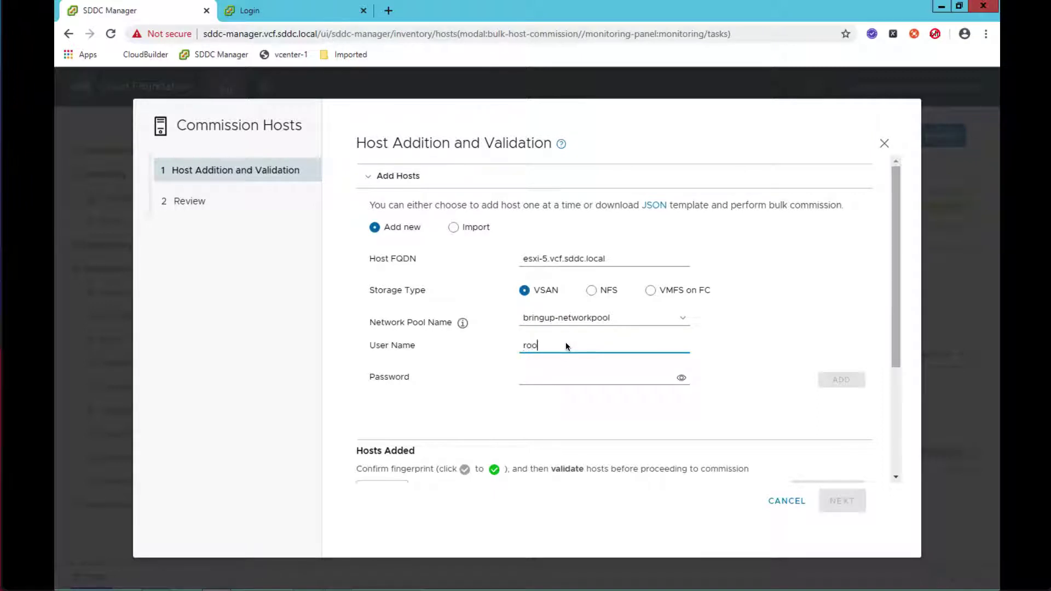
key(Tab)
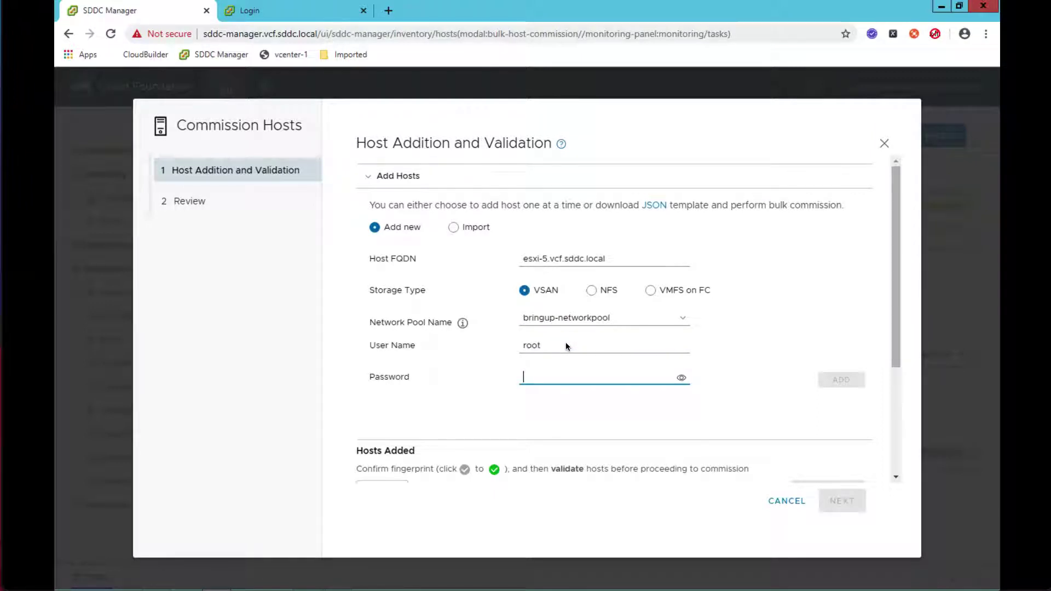
text(VMware1!)
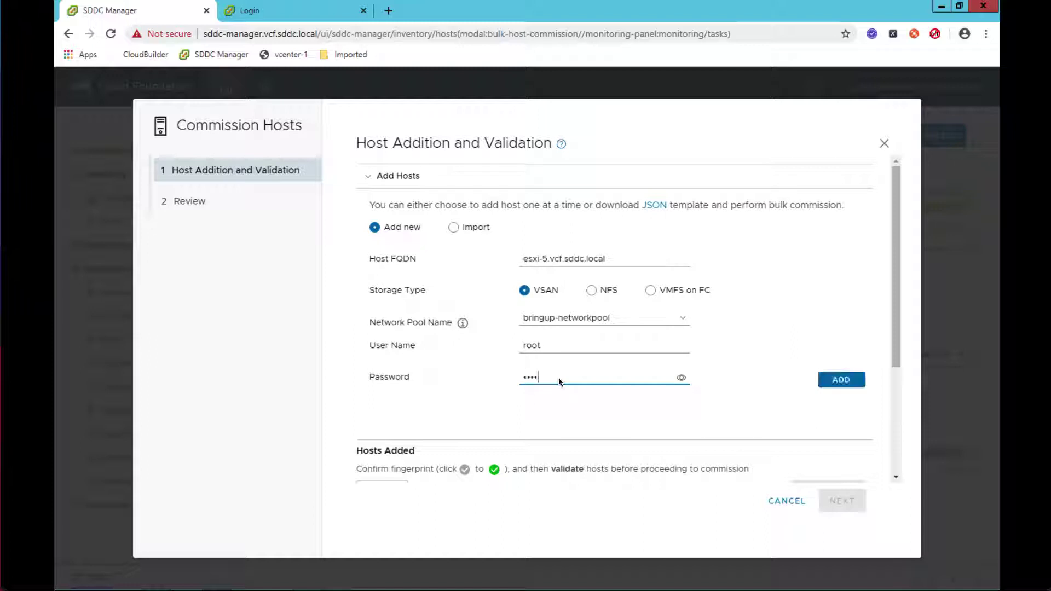
text(2020)
key(Tab)
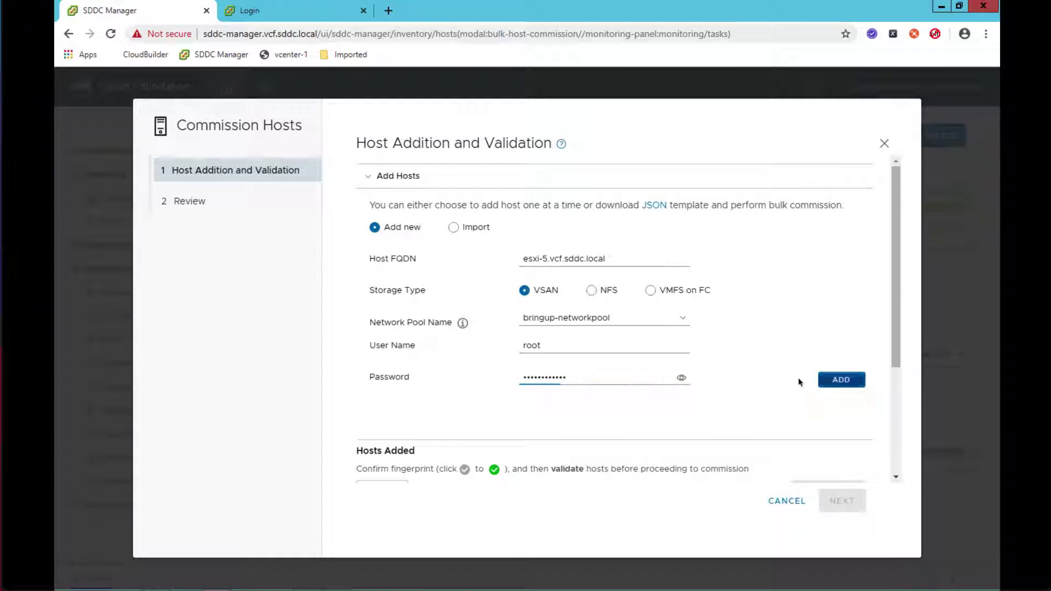
click(843, 381)
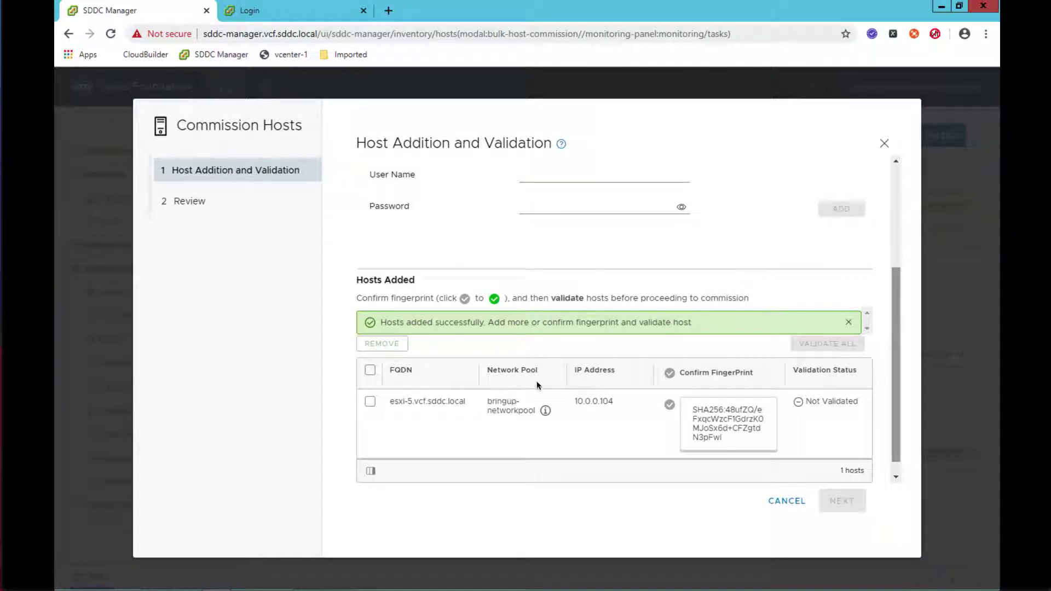
- Add esxi-6.vcf.sddc.local as a vSAN host with user root and its password
scroll(896, 219, up, 3)
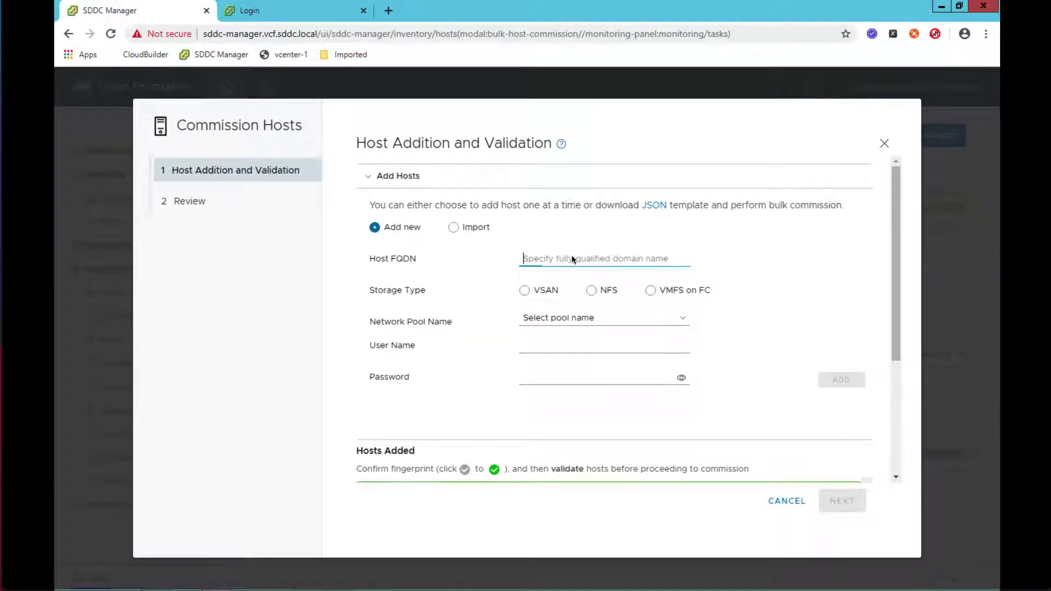
text(esxi-6.vcf.sddc.local)
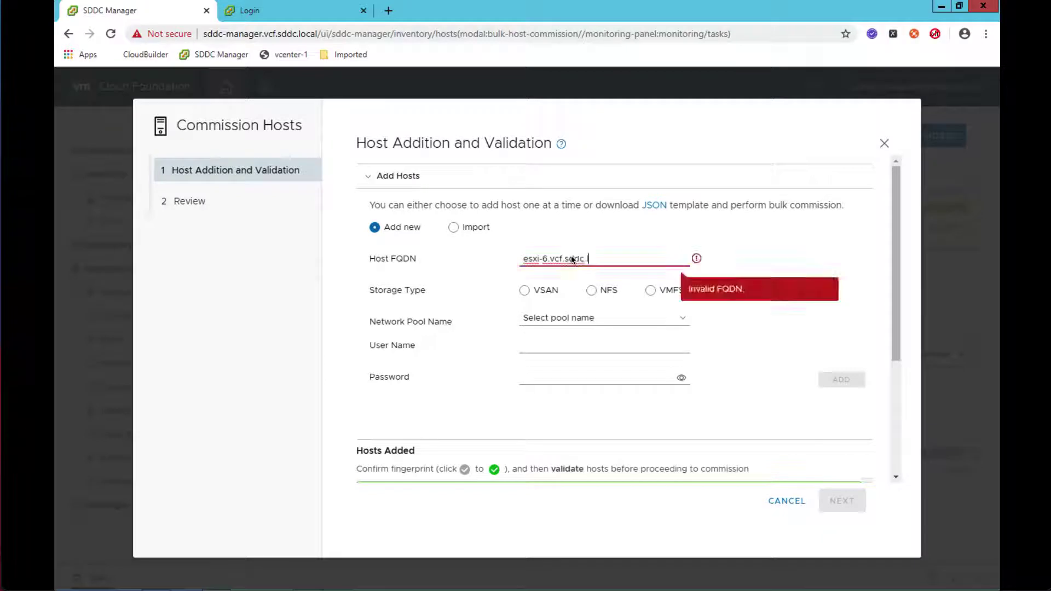
key(Tab)
key(space)
key(Tab)
key(Down)
key(Tab)
text(root)
key(Tab)
text(************)
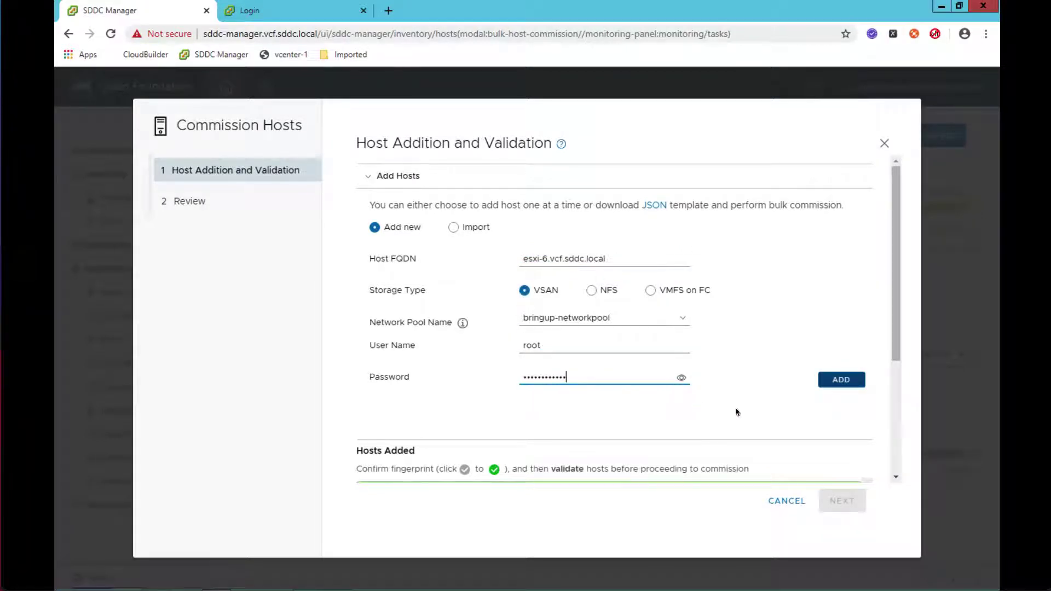
click(841, 380)
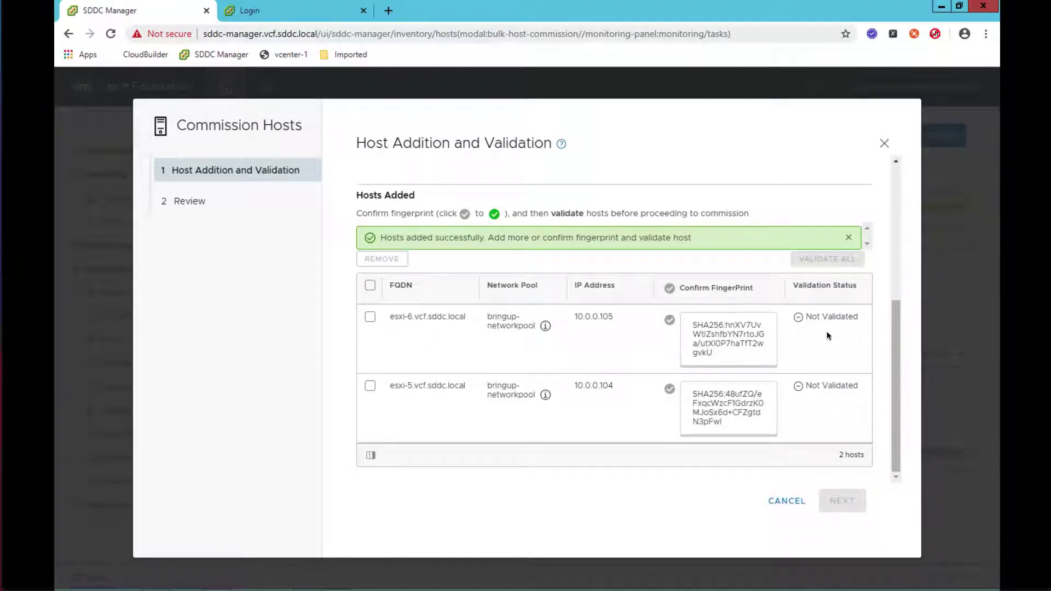
- Confirm the fingerprints of esxi-5 and esxi-6 and validate both hosts
click(370, 284)
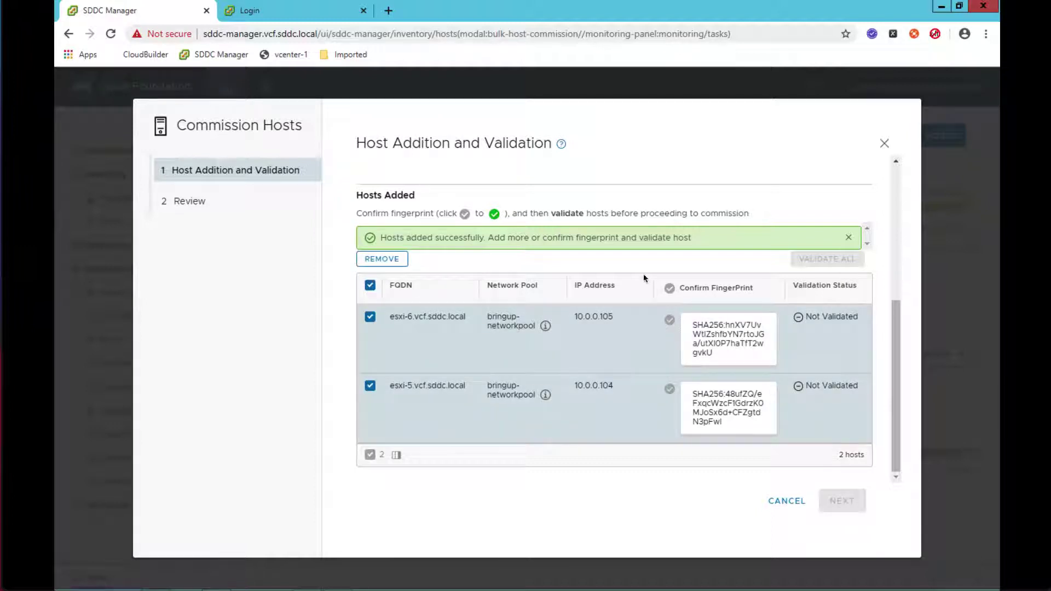
click(669, 288)
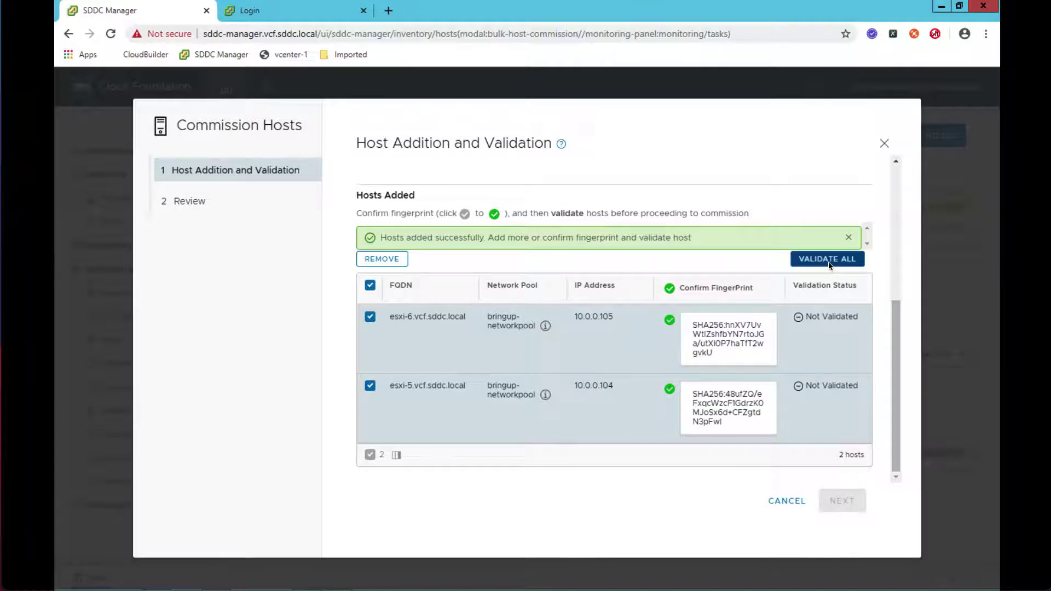
click(829, 261)
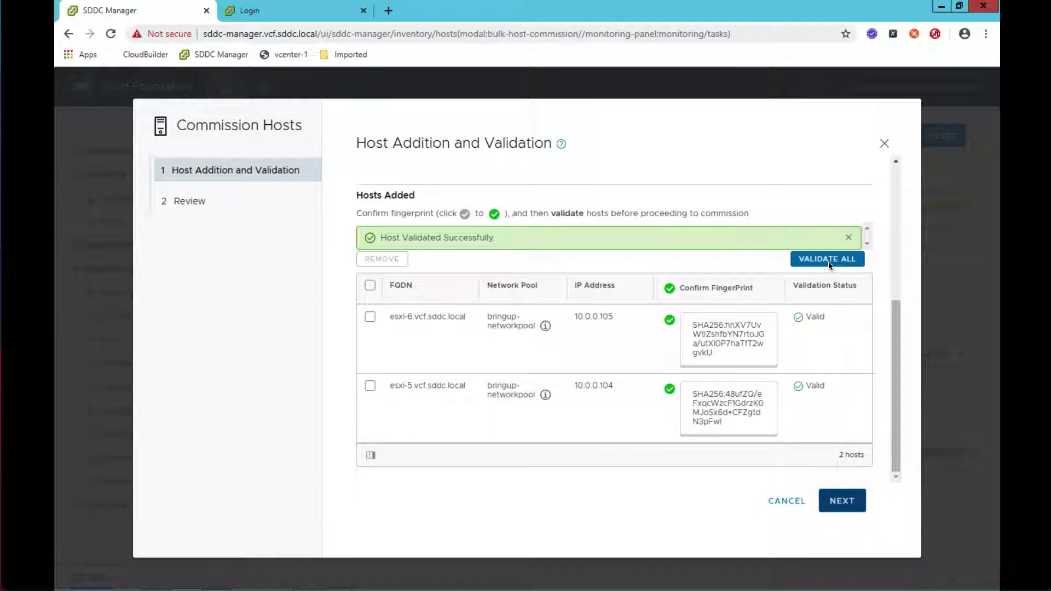
- Review and commission the validated esxi-5 and esxi-6 hosts
click(850, 500)
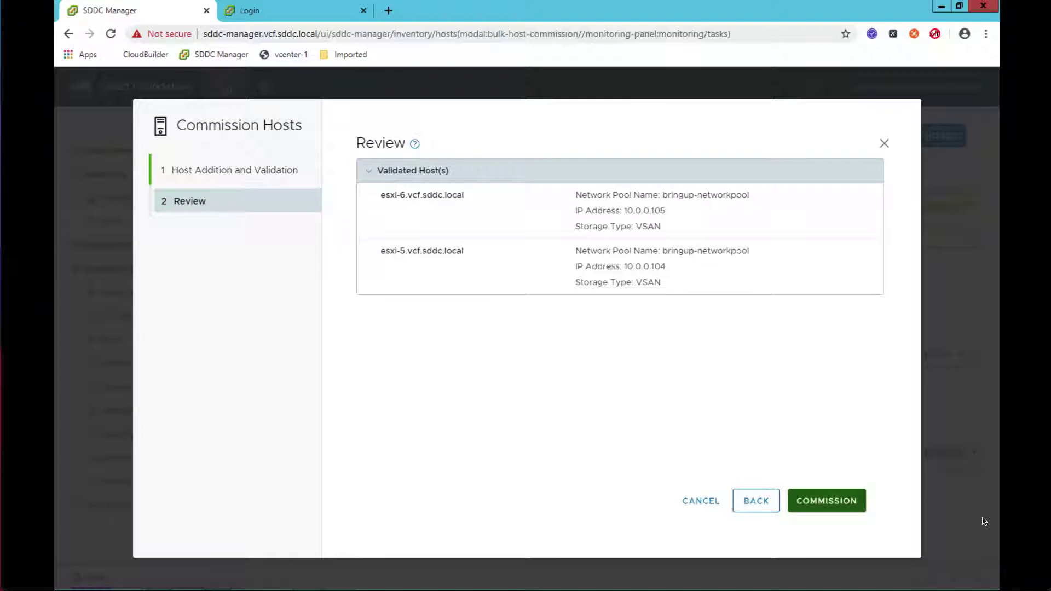
click(853, 501)
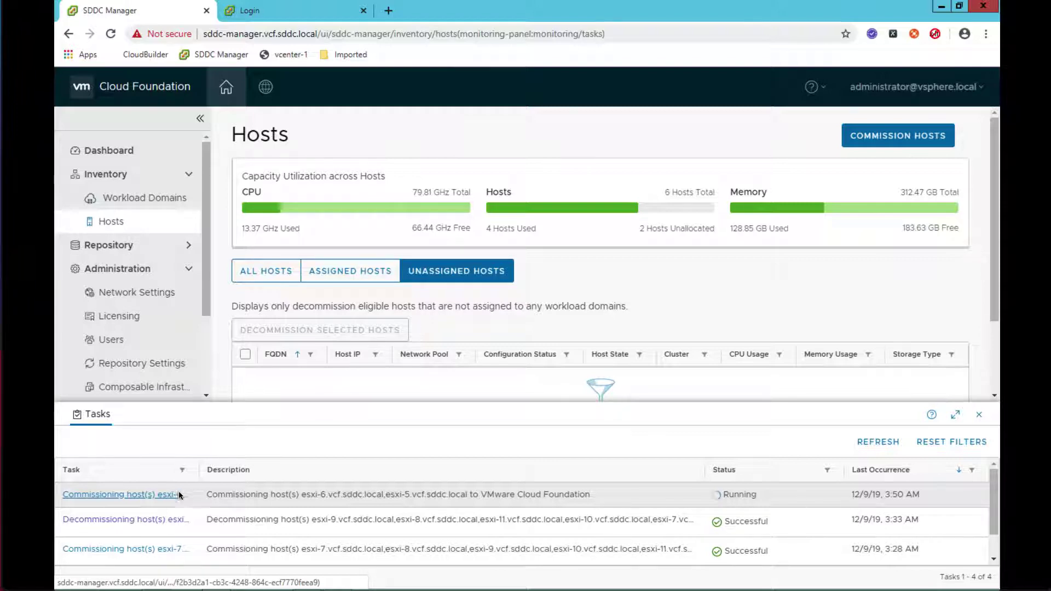
- Check the commissioning subtasks finished, then list esxi-5 and esxi-6 under Unassigned Hosts
click(155, 497)
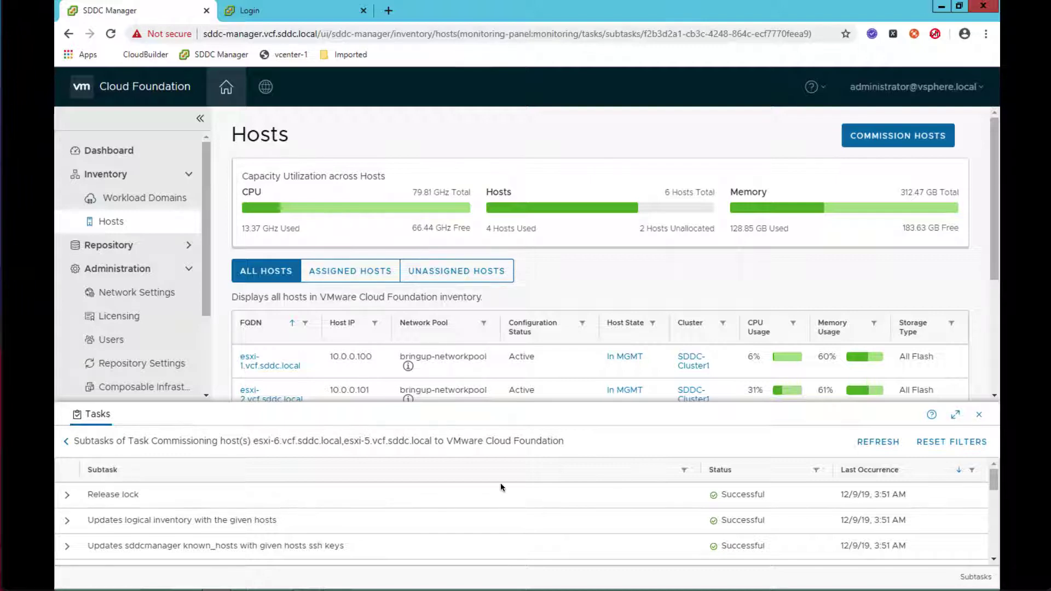
click(979, 414)
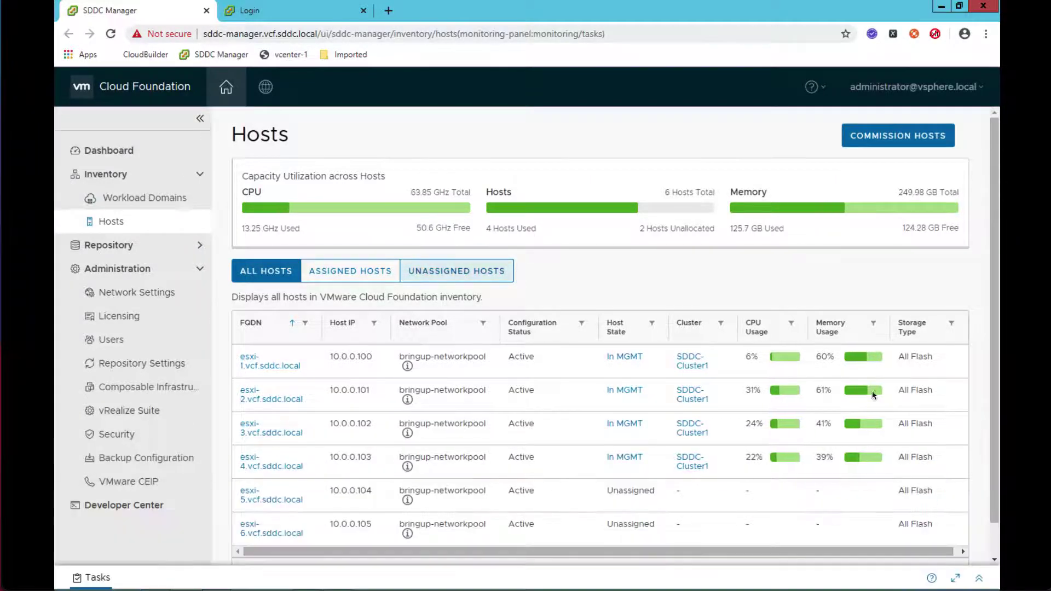
click(476, 275)
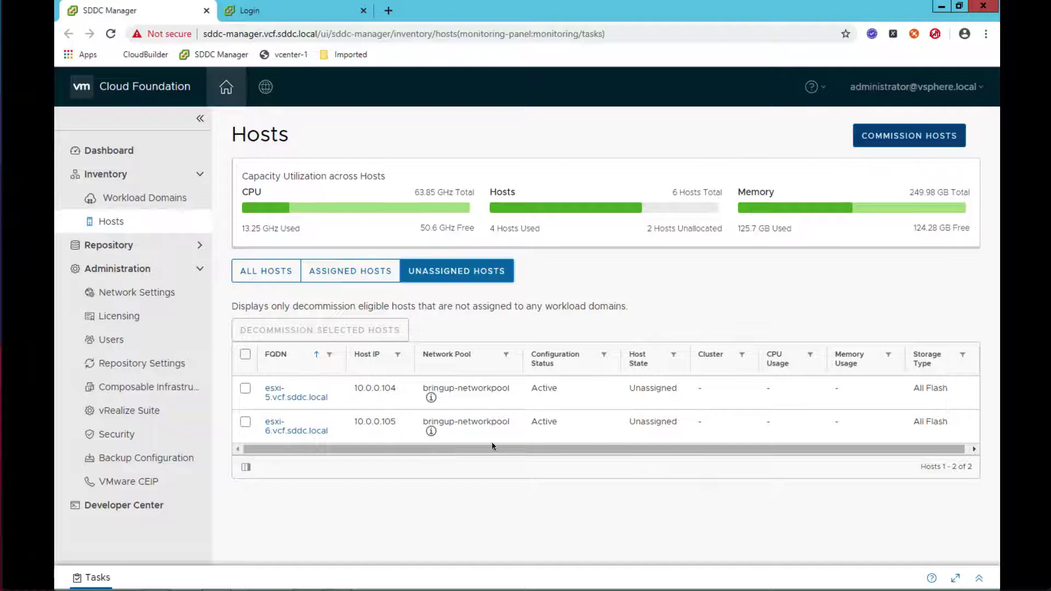
- Start another Commission Hosts run with all prerequisites confirmed, then switch to Hosts Add-12.json
click(906, 138)
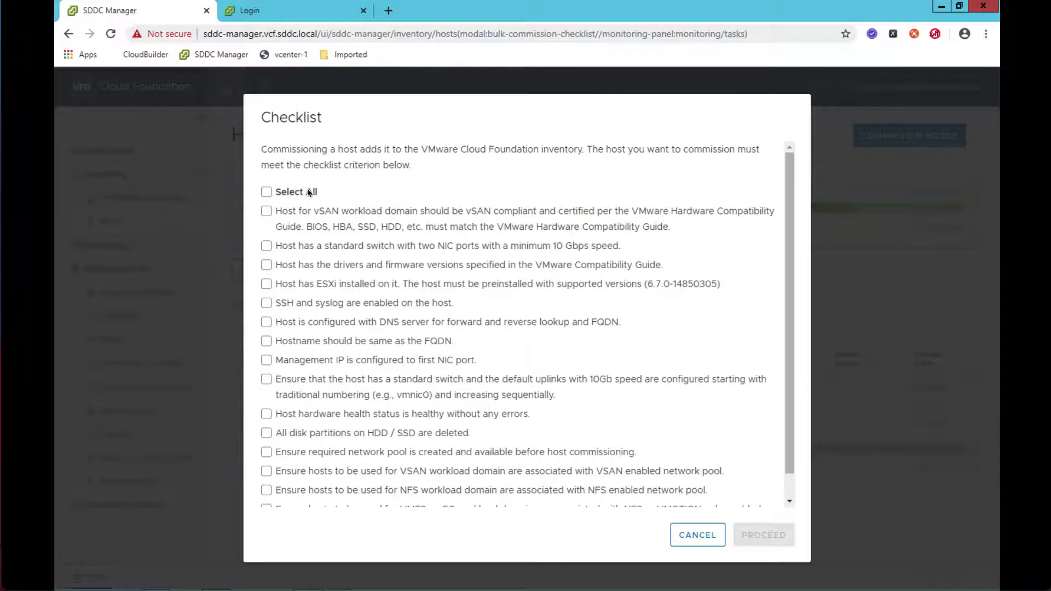
click(266, 192)
click(765, 537)
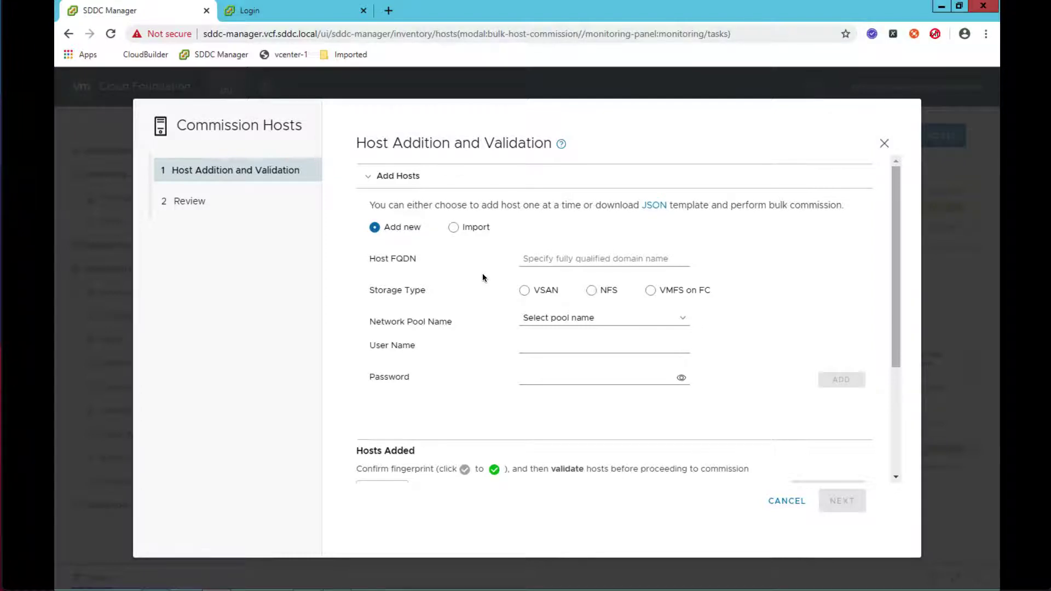
key(alt+Tab)
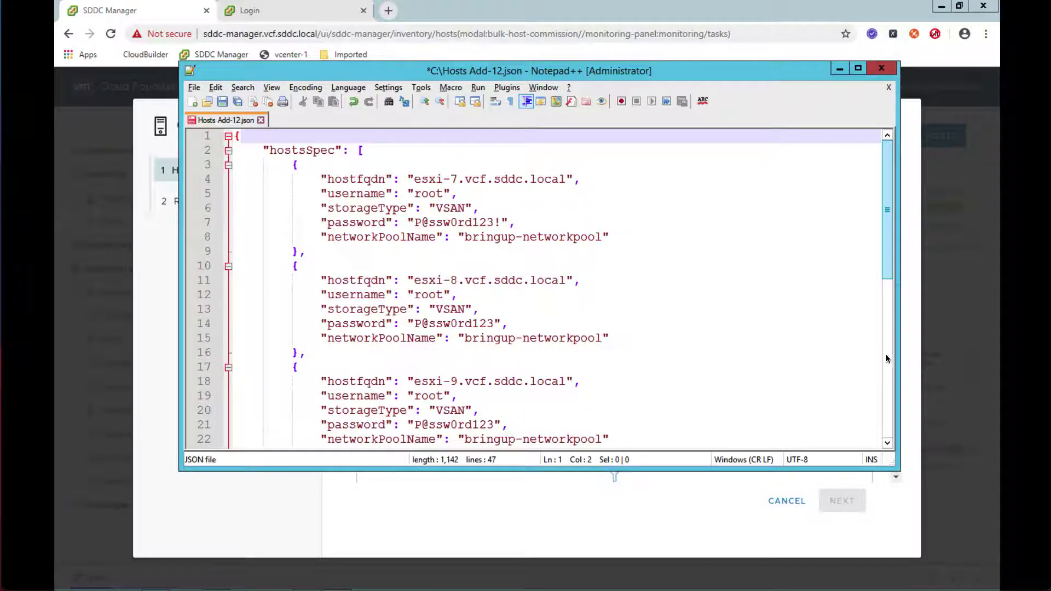
- Review the esxi-7 to esxi-12 entries in Hosts Add-12.json and close Notepad++
scroll(887, 359, down, 3)
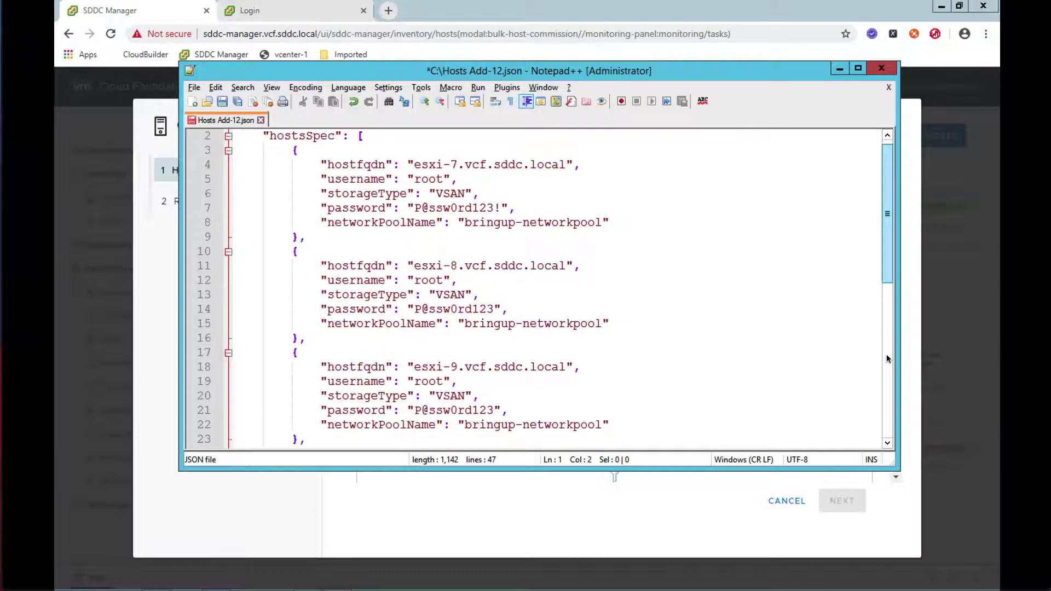
scroll(888, 358, down, 3)
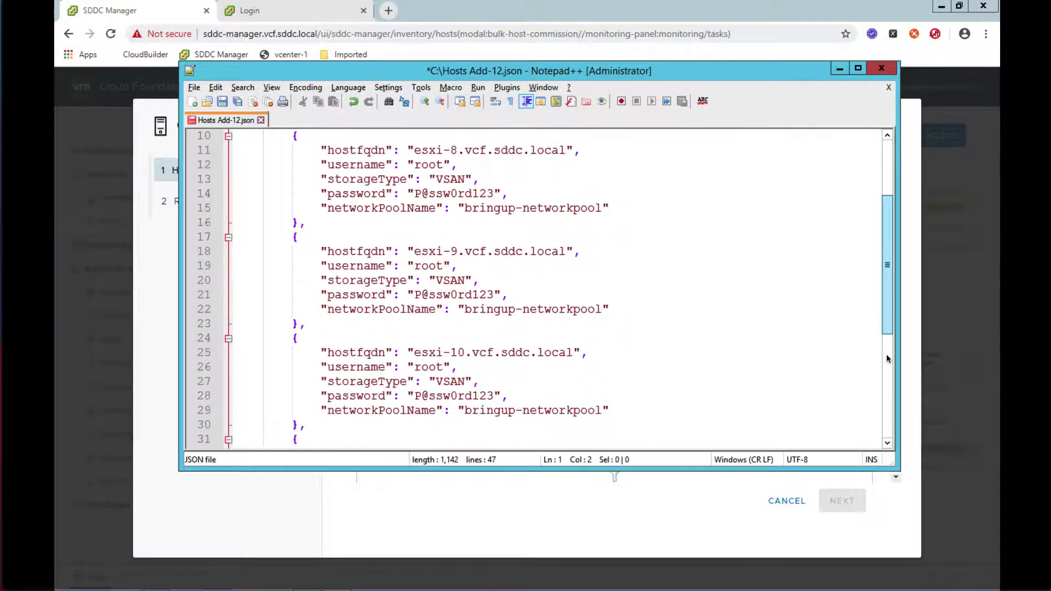
scroll(887, 359, down, 3)
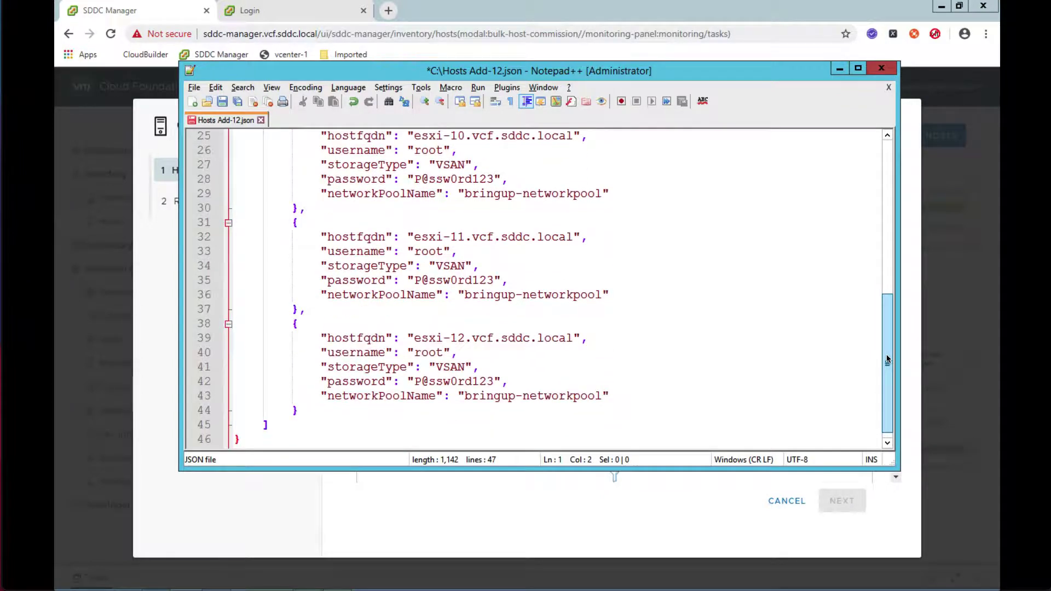
click(883, 70)
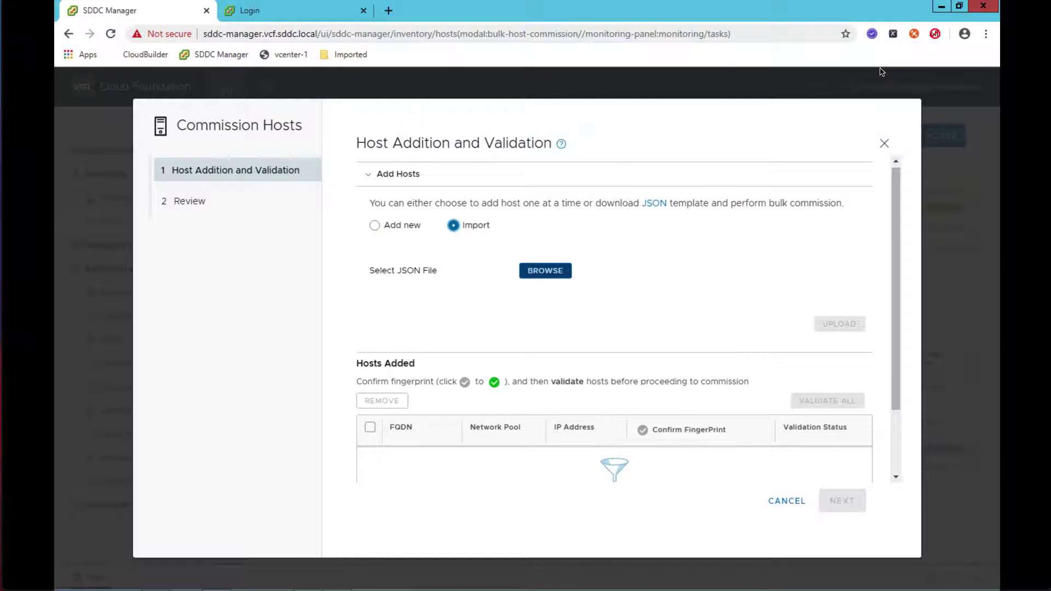
- Import Hosts Add-12.json into the wizard and select all the added hosts
click(547, 274)
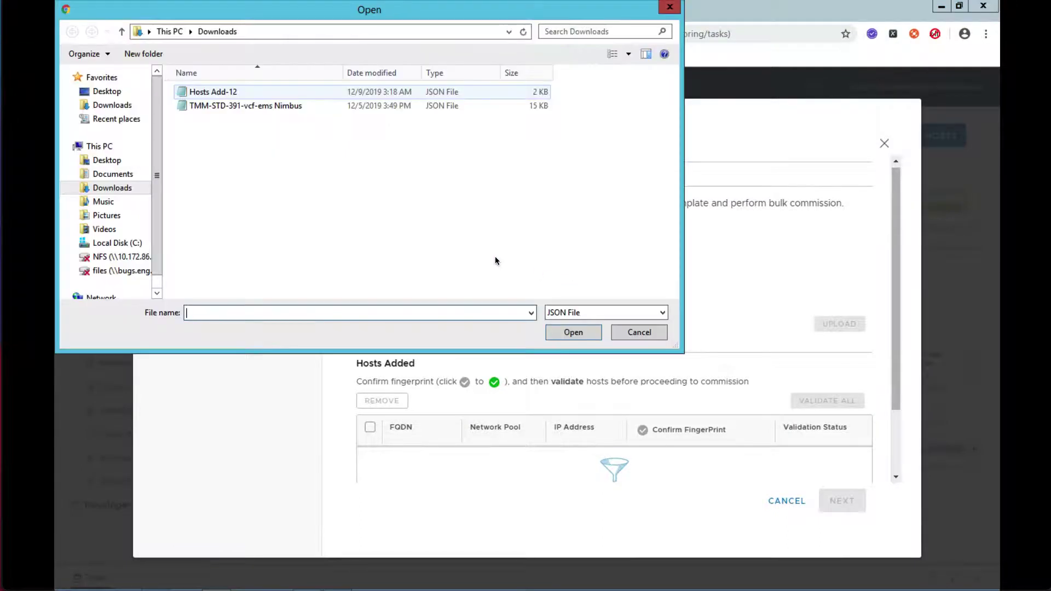
click(226, 95)
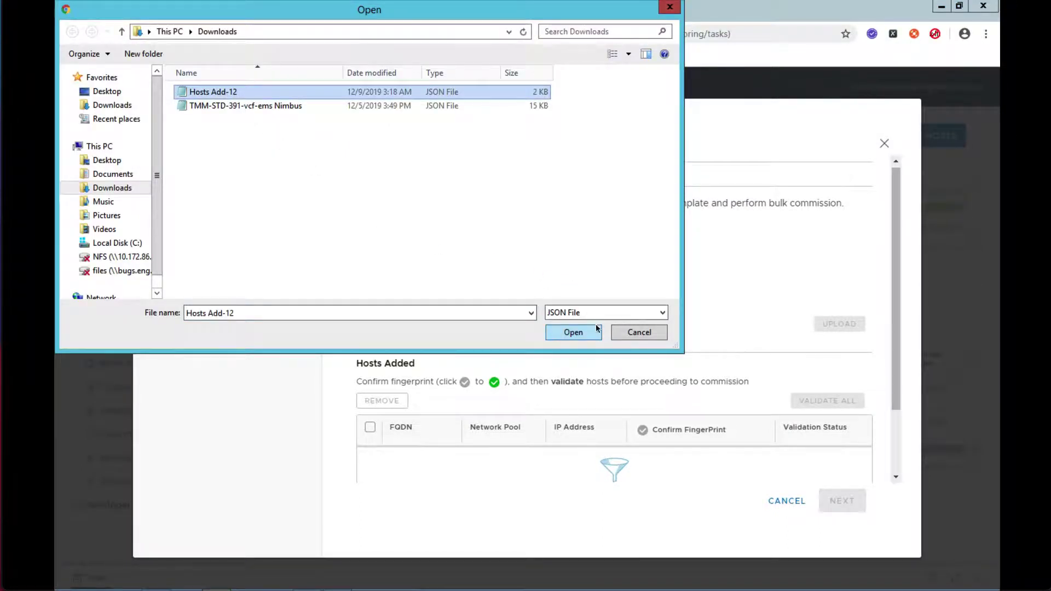
click(579, 333)
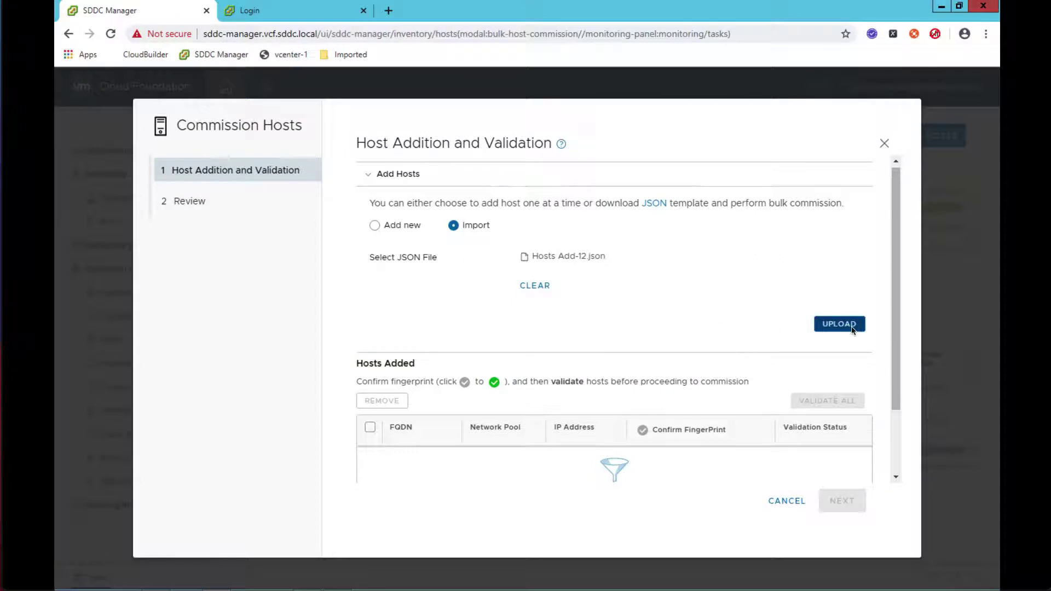
click(852, 327)
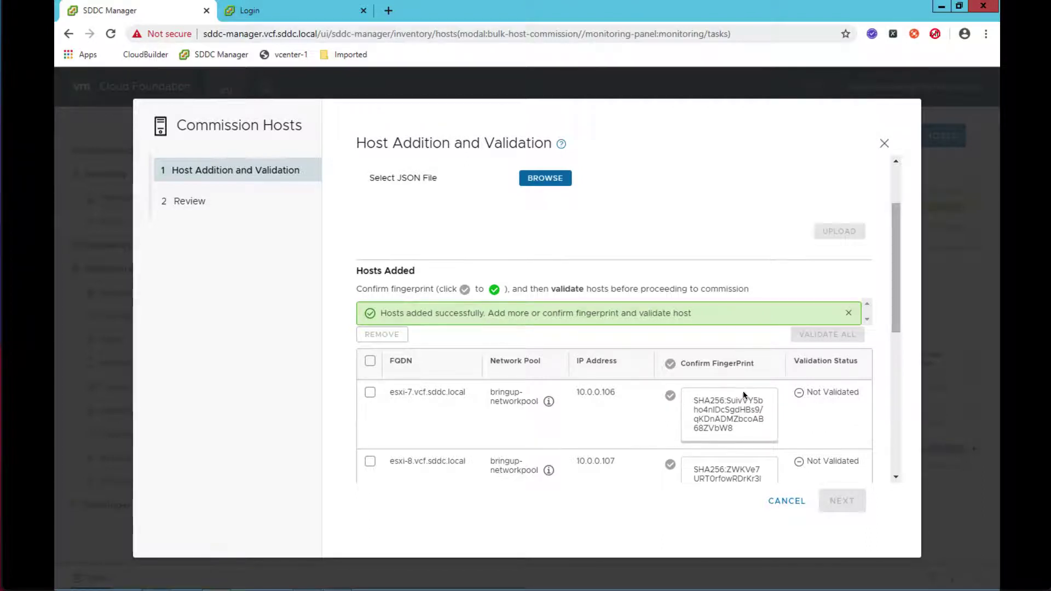
click(370, 360)
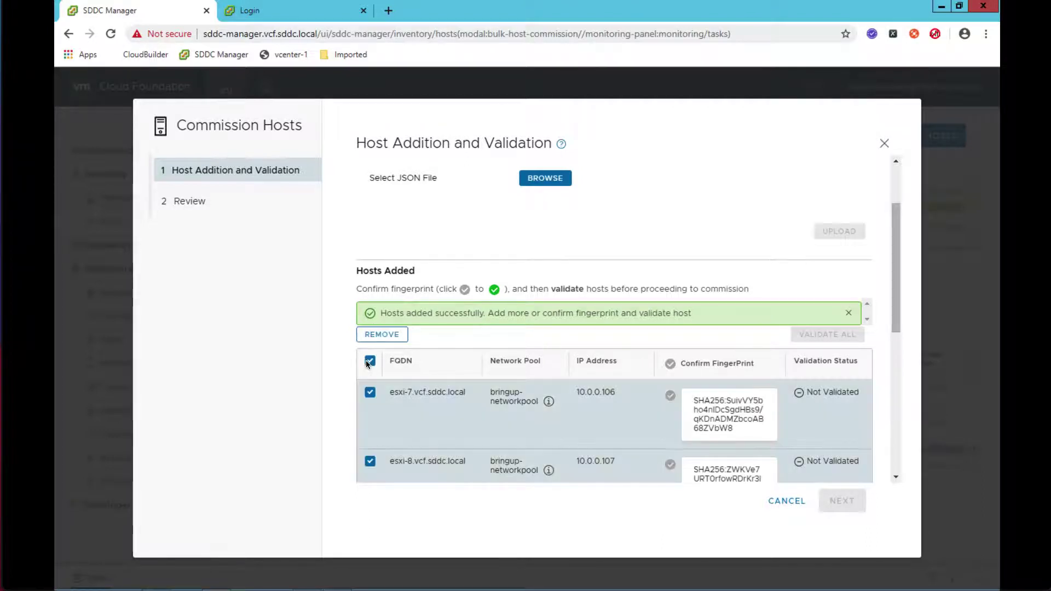
- Confirm fingerprints, validate esxi-7 through esxi-12, and commission all six hosts
click(708, 363)
click(859, 332)
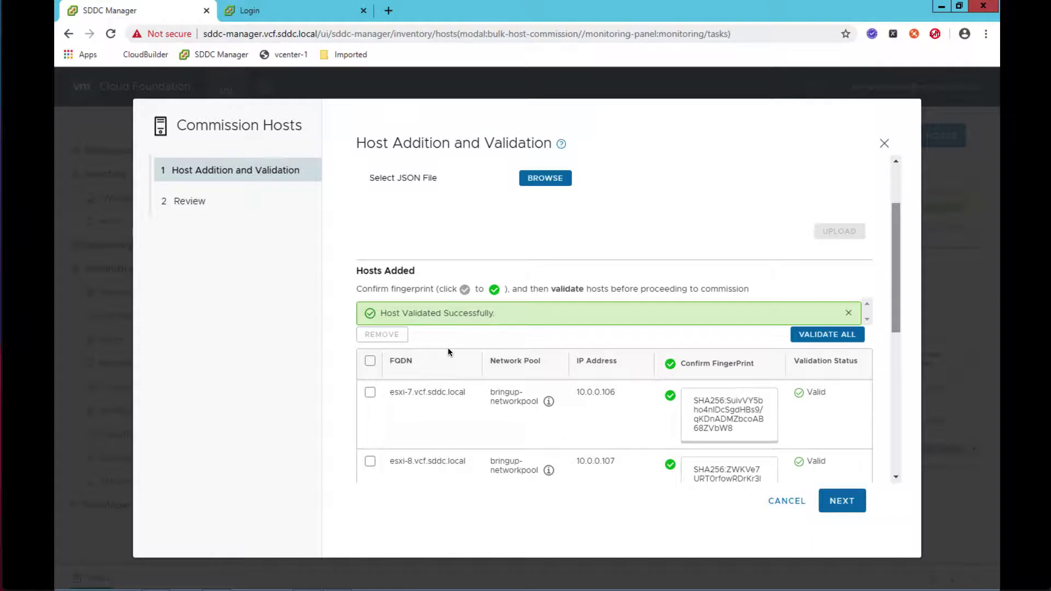
click(840, 505)
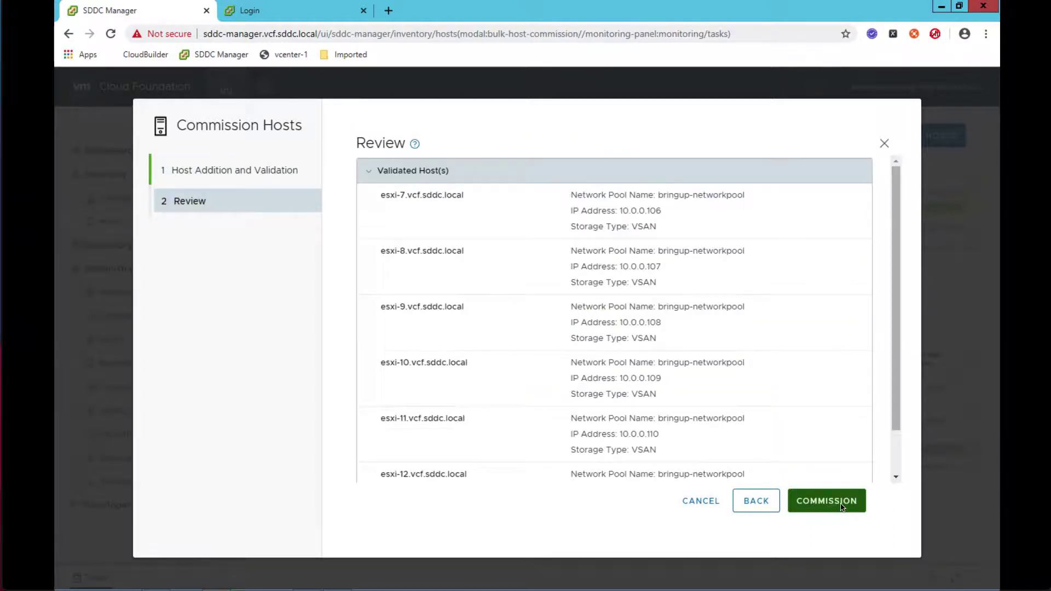
click(841, 506)
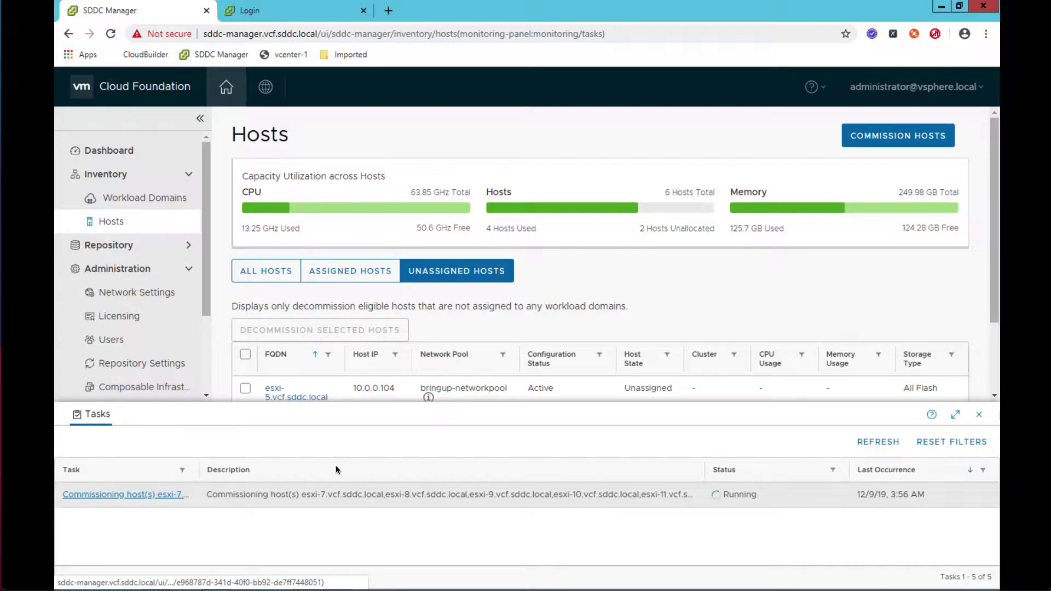
- Check the esxi-7 to esxi-12 commissioning task's subtasks, then verify esxi-5 to esxi-12 in Unassigned Hosts
click(133, 494)
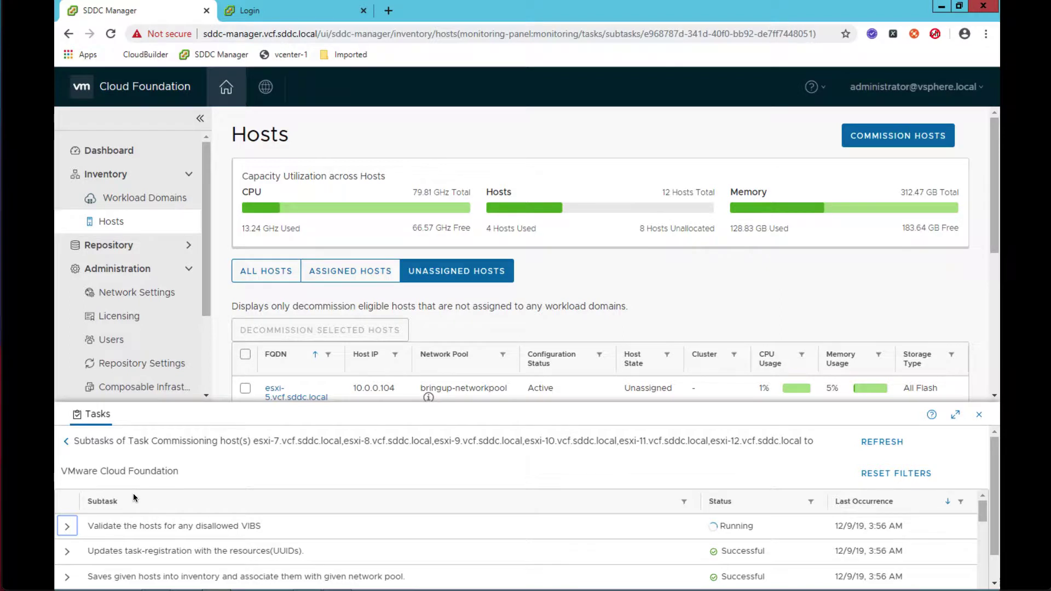
click(980, 415)
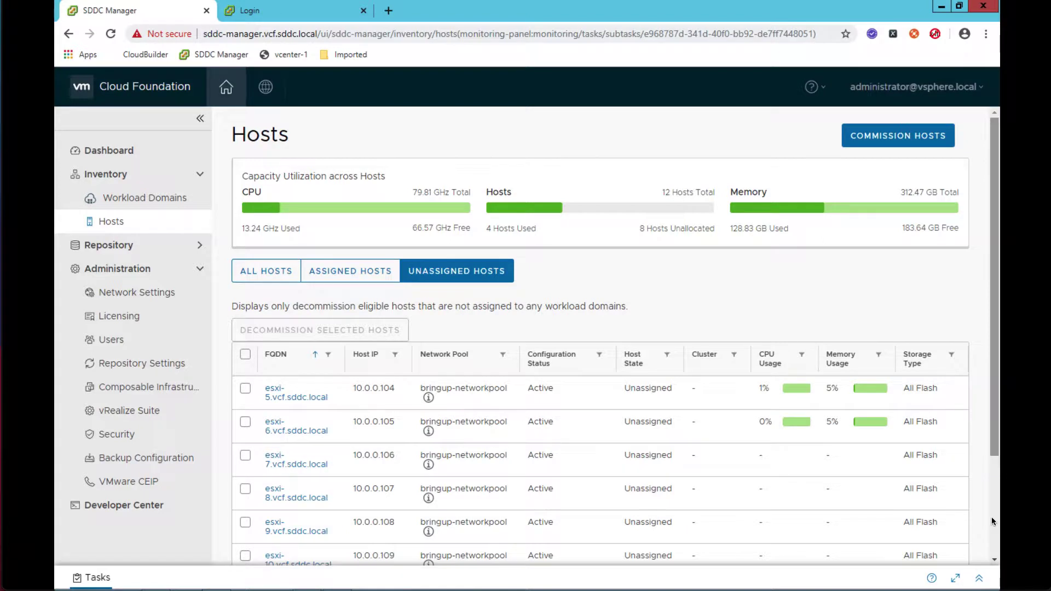
scroll(992, 520, down, 3)
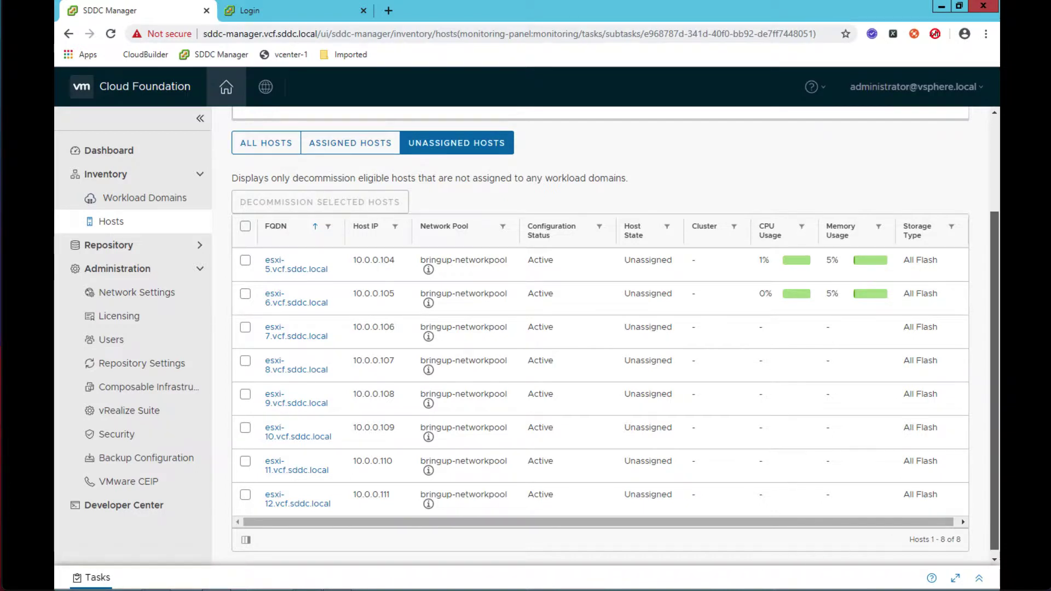
click(110, 150)
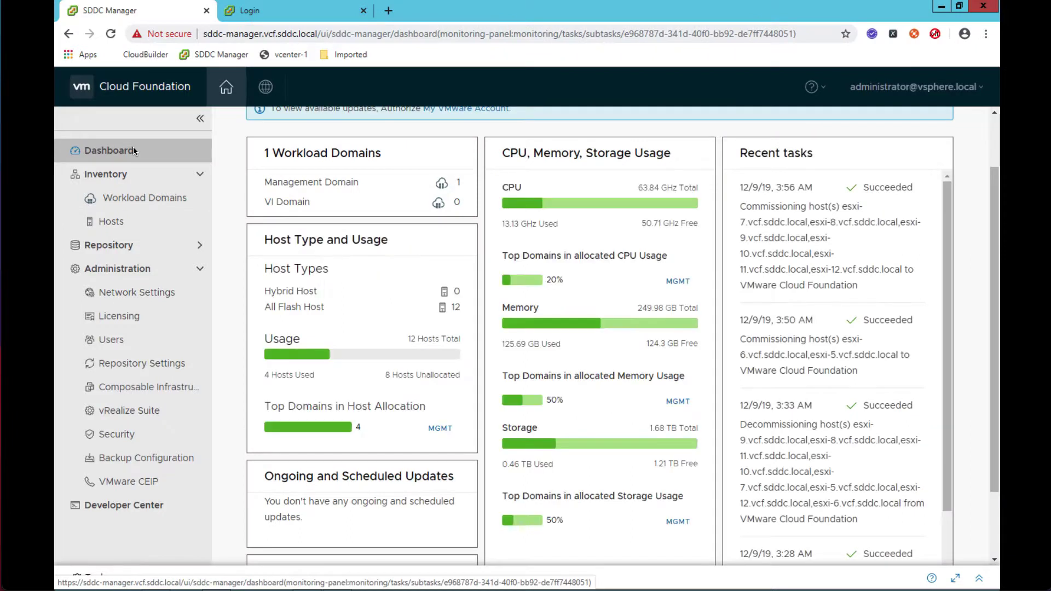